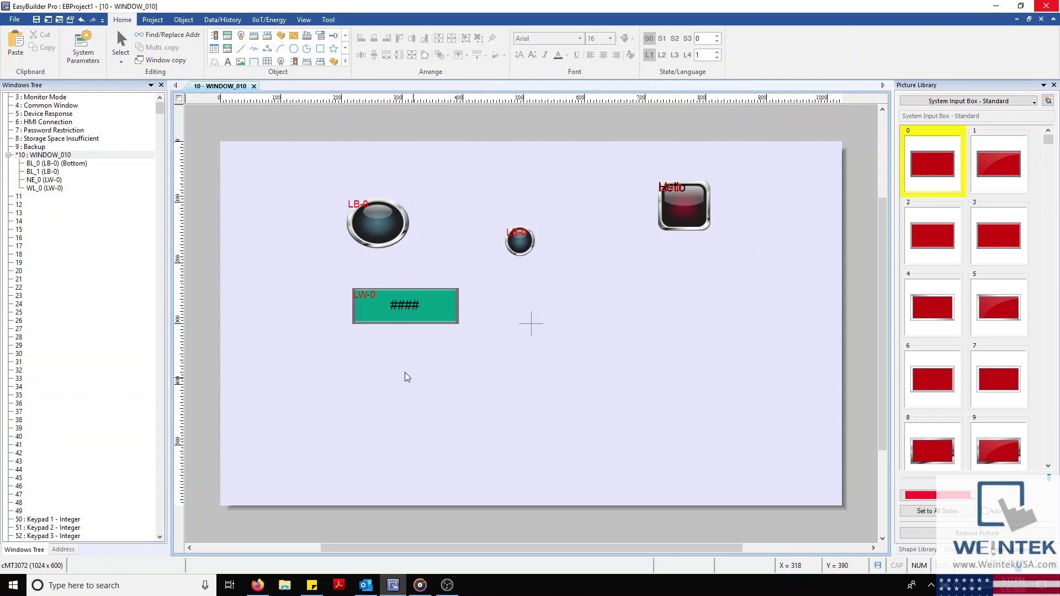
Try selecting the bit lamps, the Hello lamp and the LW-0 numeric box, then clear the selection
left_click_drag(330, 184, 589, 284)
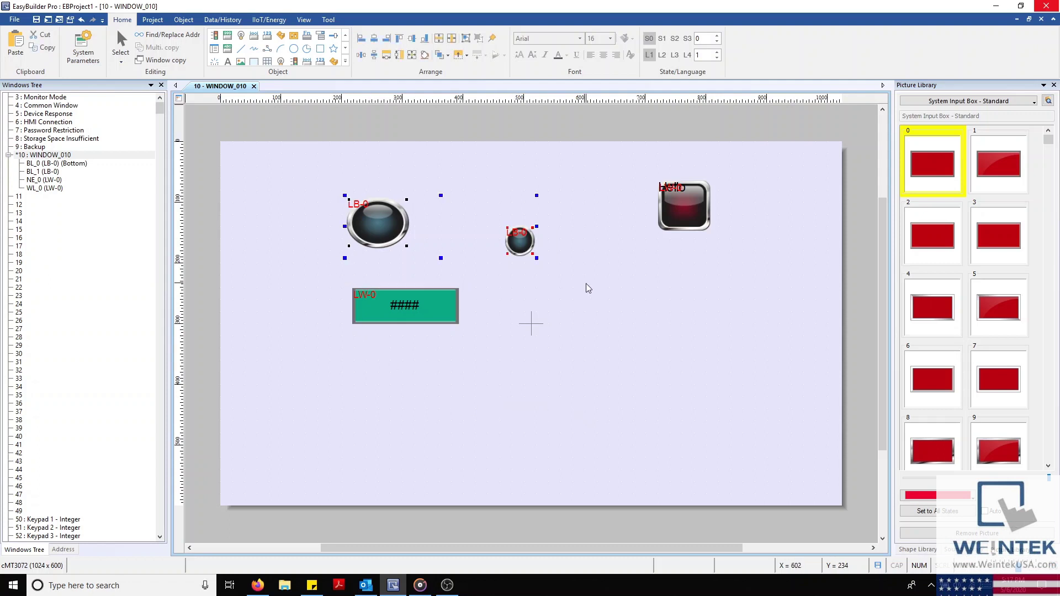
left_click_drag(652, 142, 741, 251)
left_click_drag(310, 284, 492, 360)
left_click(549, 311)
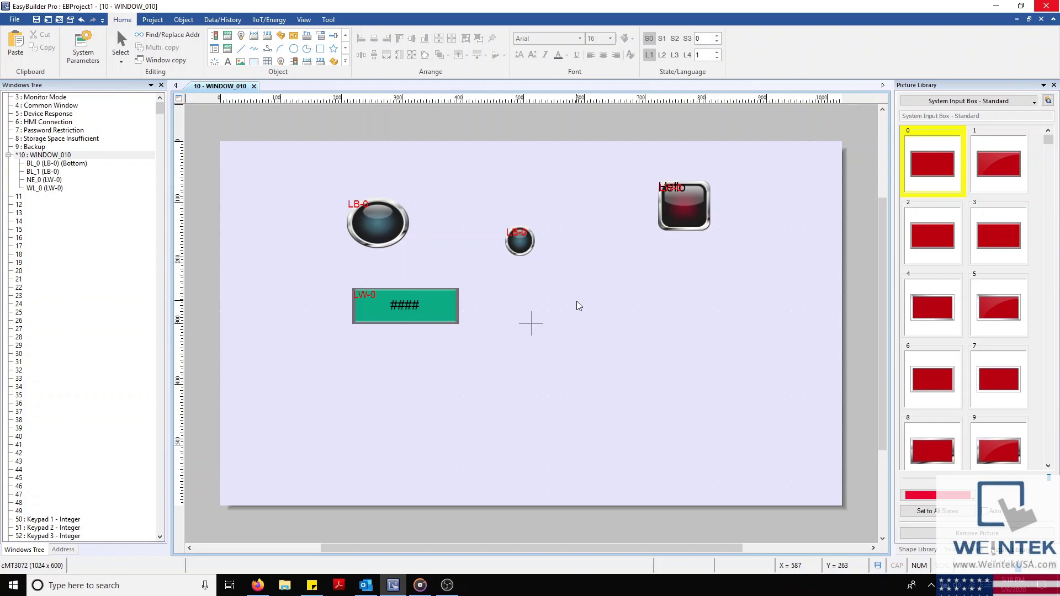
Resize both bit lamps and the LW-0 numeric box to match the Hello word lamp
left_click(680, 216)
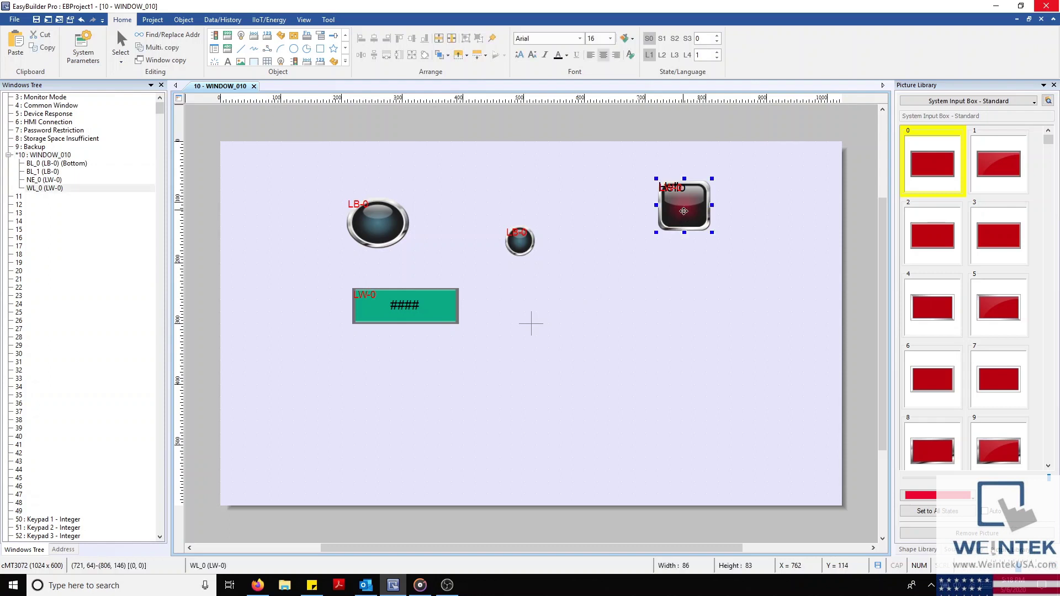
left_click(611, 263)
left_click_drag(323, 176, 578, 350)
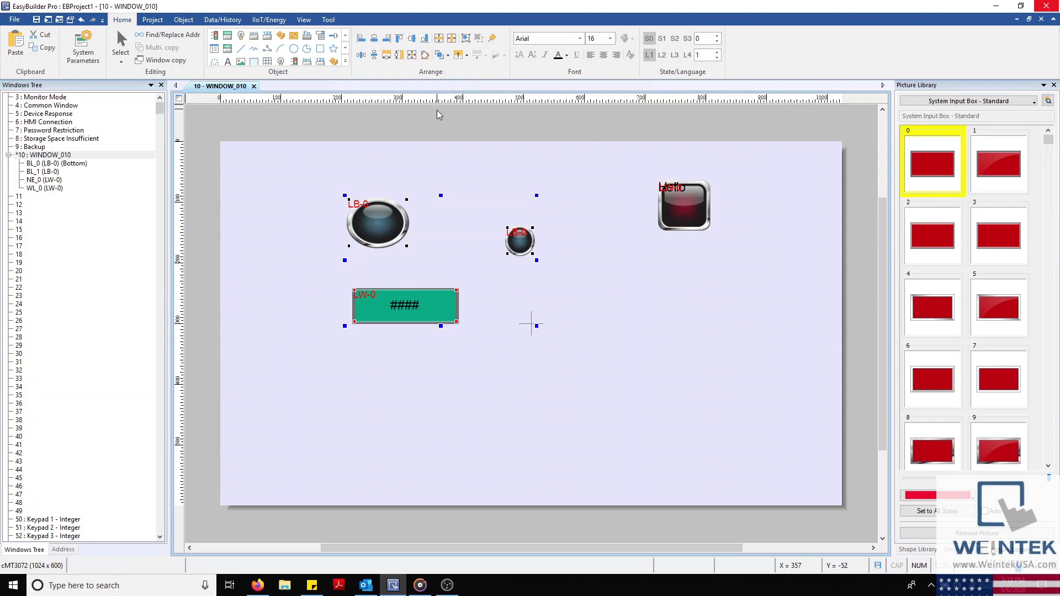
left_click(678, 194, "shift")
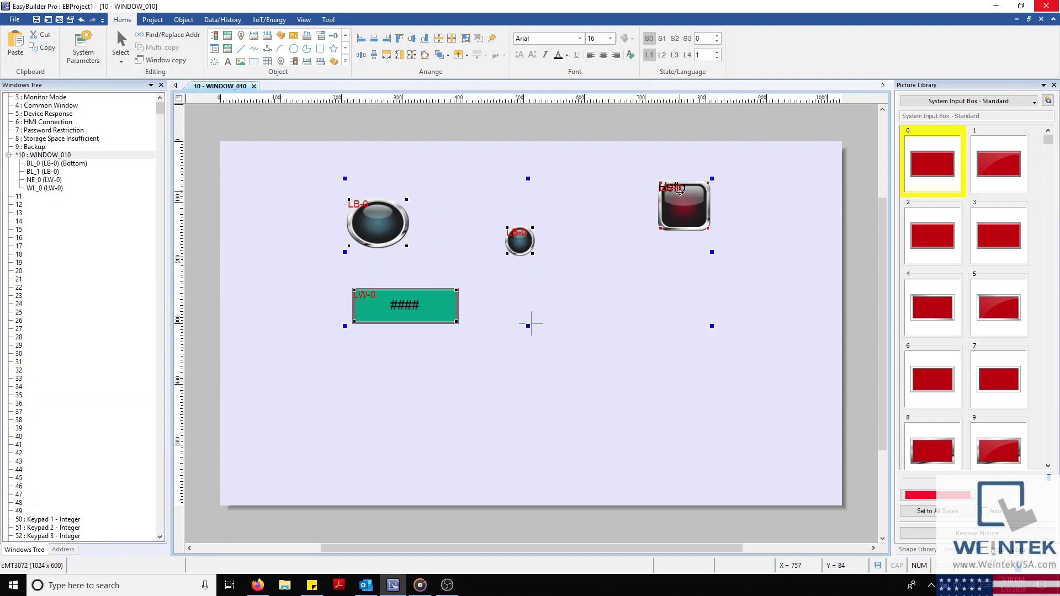
left_click(412, 55)
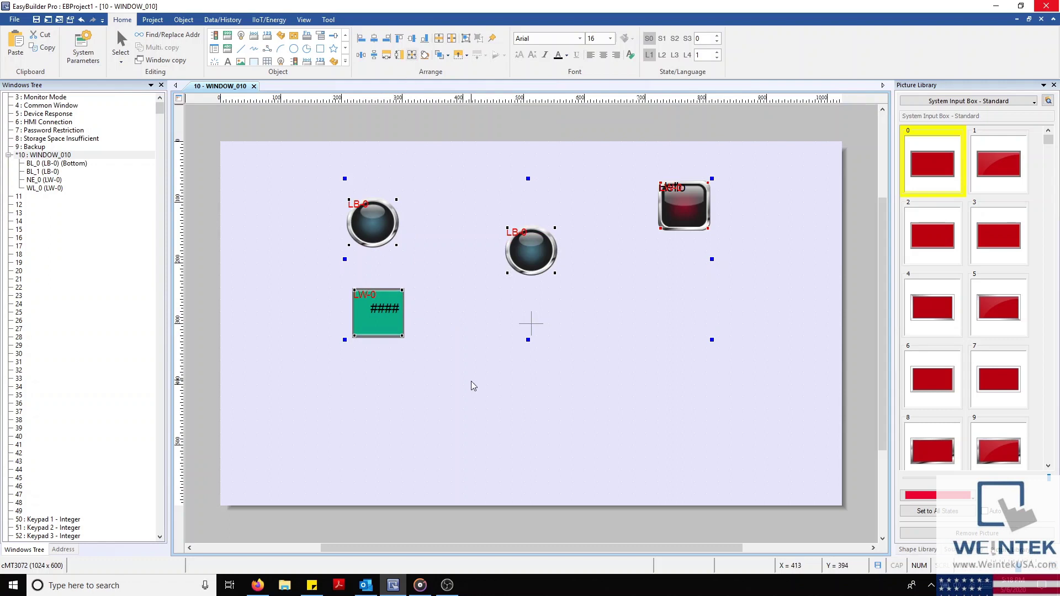
Move the #### text back to the centre of the numeric box
left_click(379, 312)
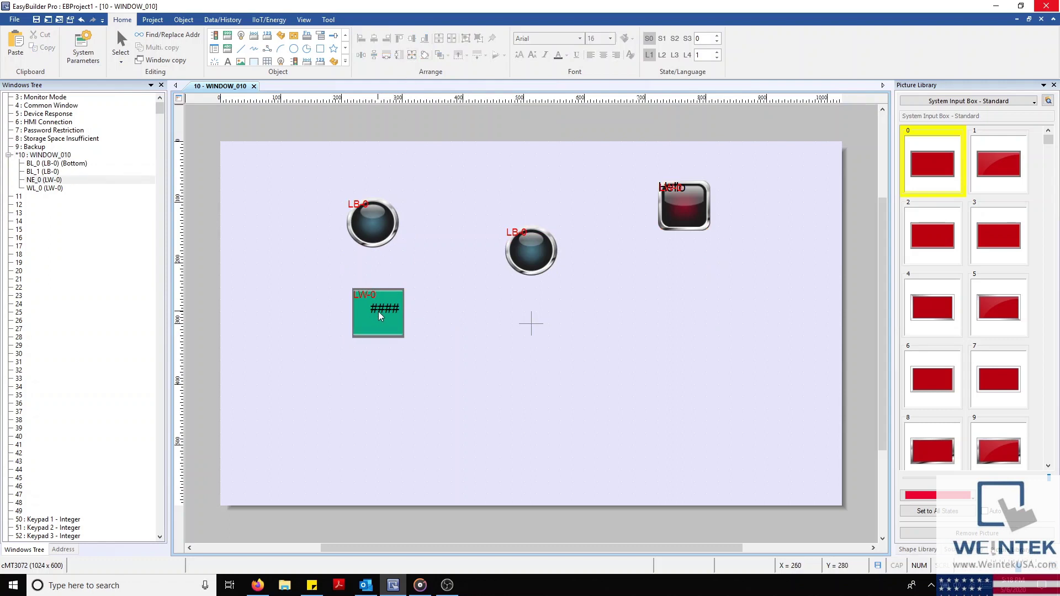
left_click(390, 310)
left_click_drag(389, 310, 382, 314)
left_click(440, 312)
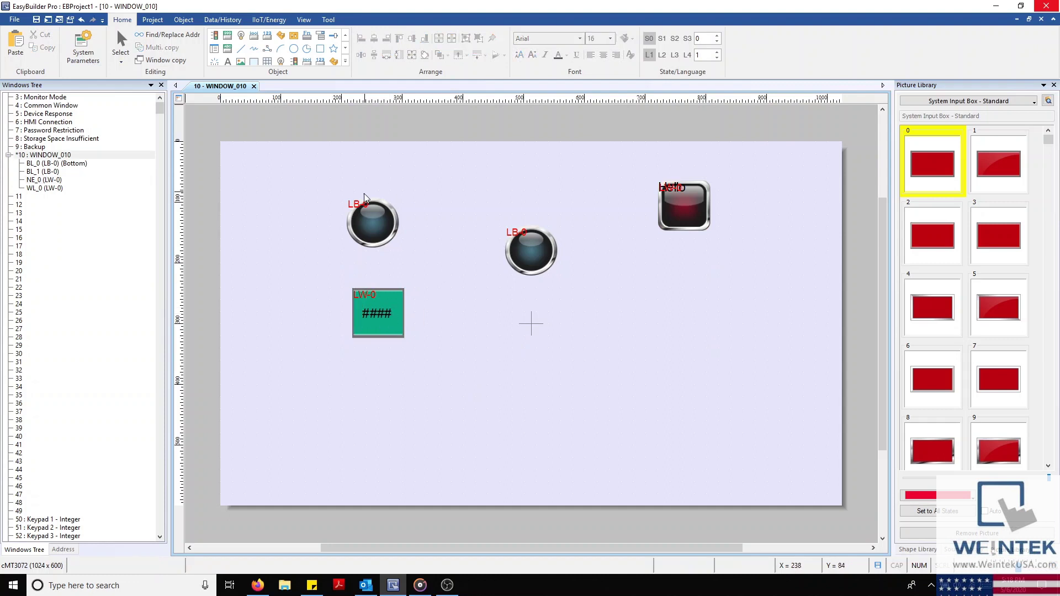
Align the two bit lamps level with the Hello lamp, then reselect all three top-row lamps
left_click_drag(317, 154, 744, 298)
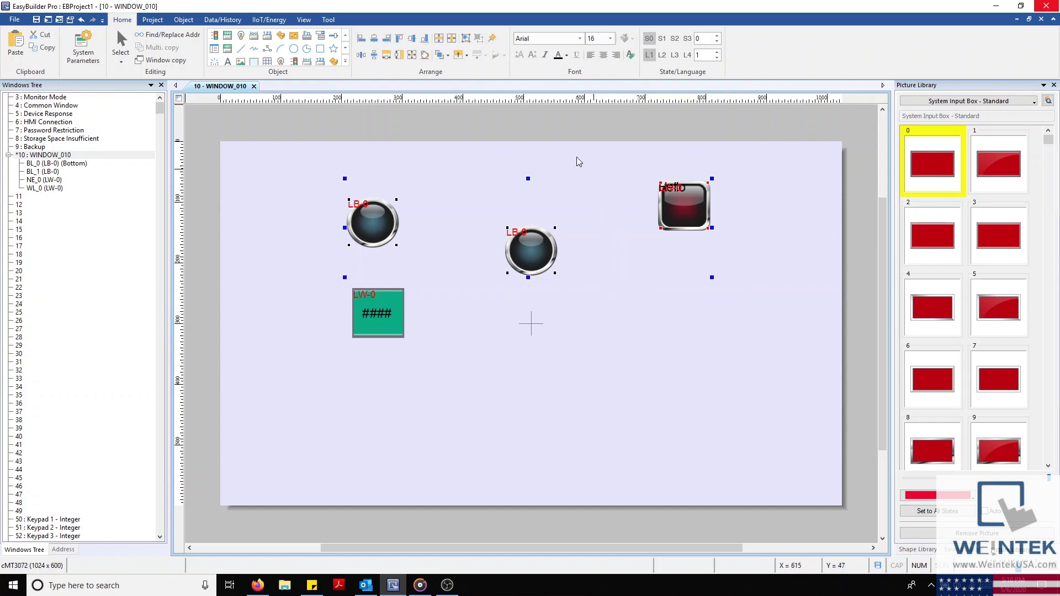
left_click(415, 43)
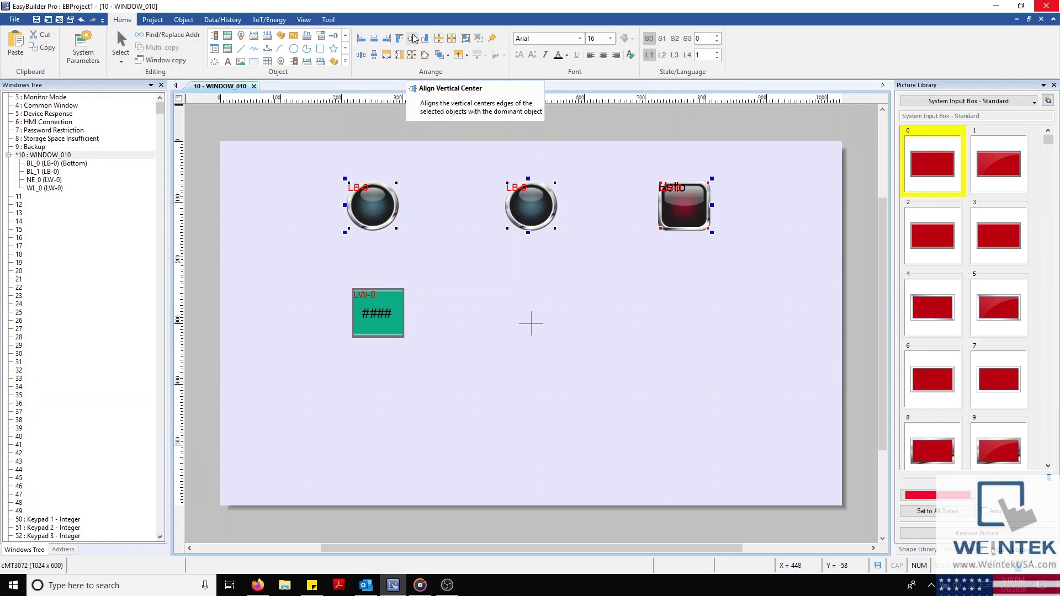
left_click(297, 205)
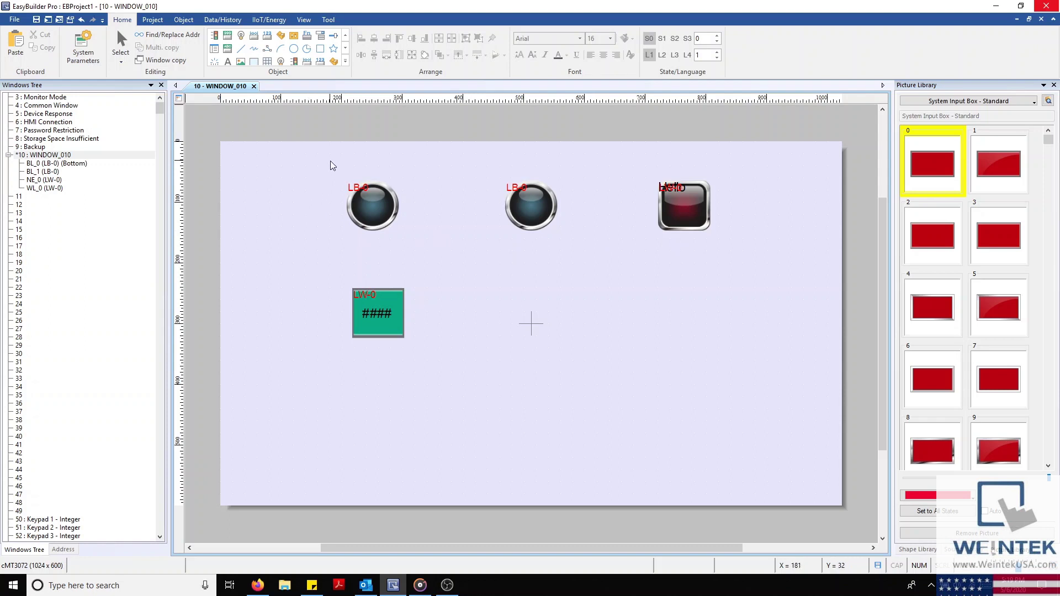
left_click_drag(330, 160, 796, 245)
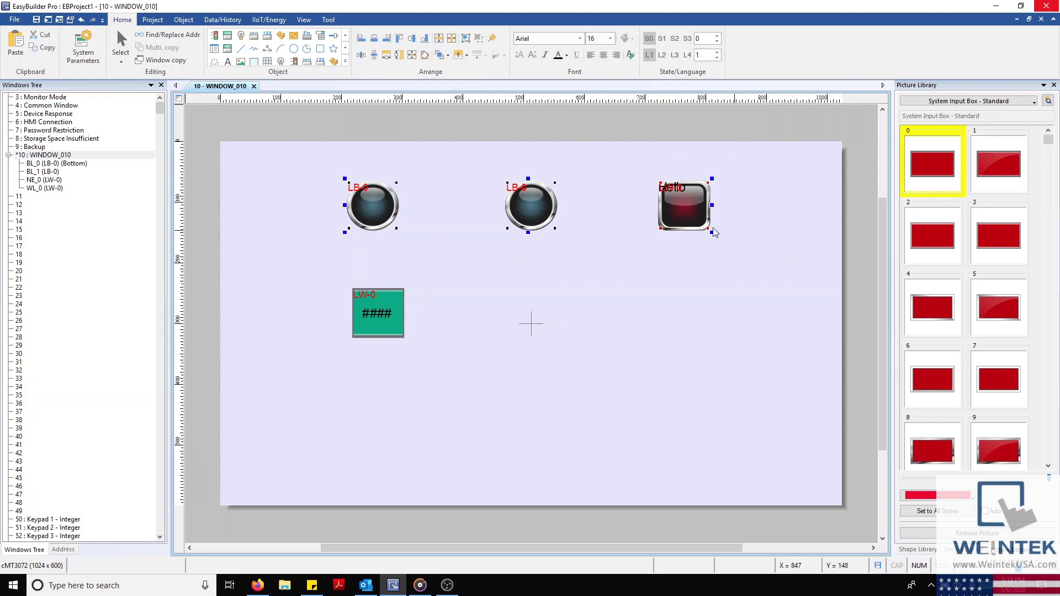
Space the three top-row lamps evenly across the window and deselect them
left_click(362, 56)
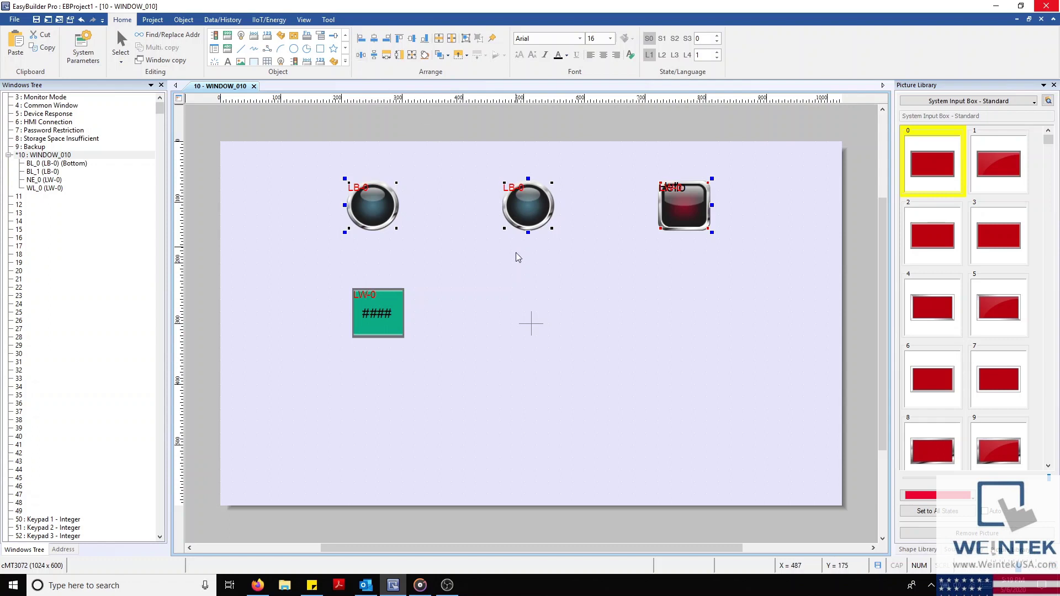
left_click(500, 308)
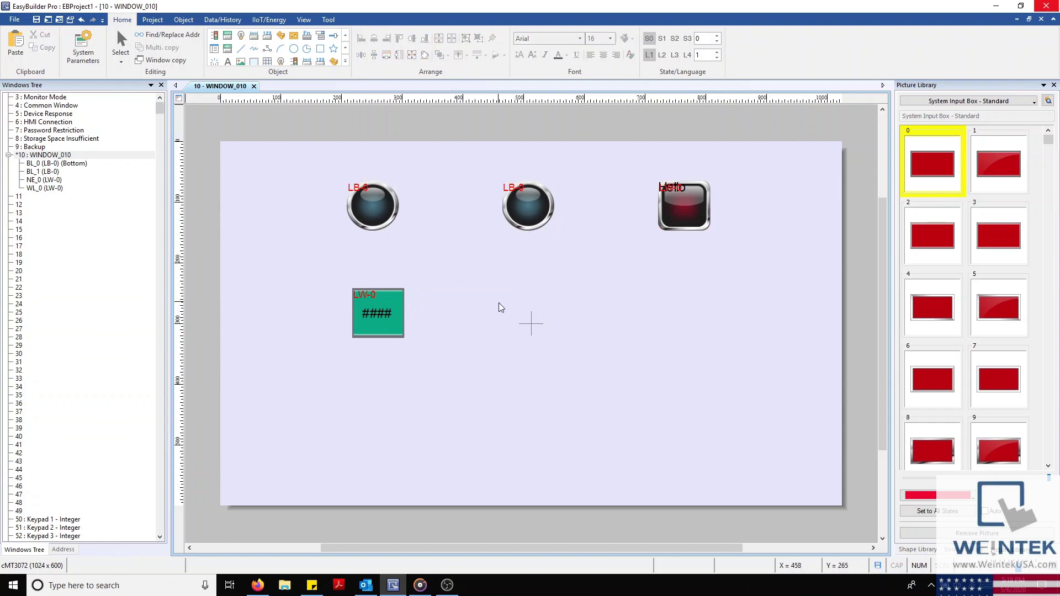
Centre the LW-0 numeric box horizontally under the Hello word lamp, then deselect
left_click(378, 310)
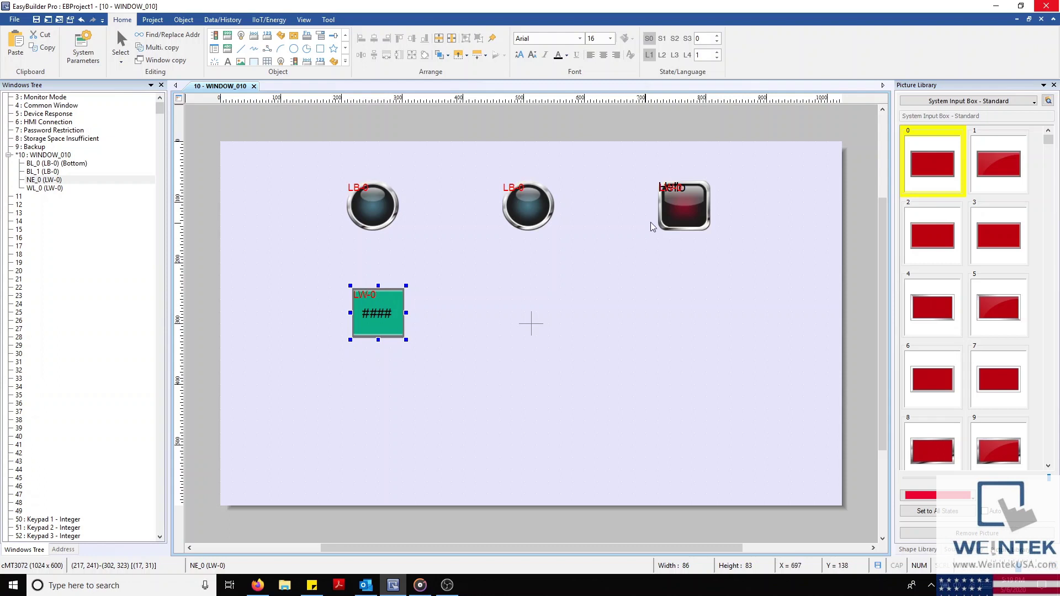
left_click(673, 210, "shift")
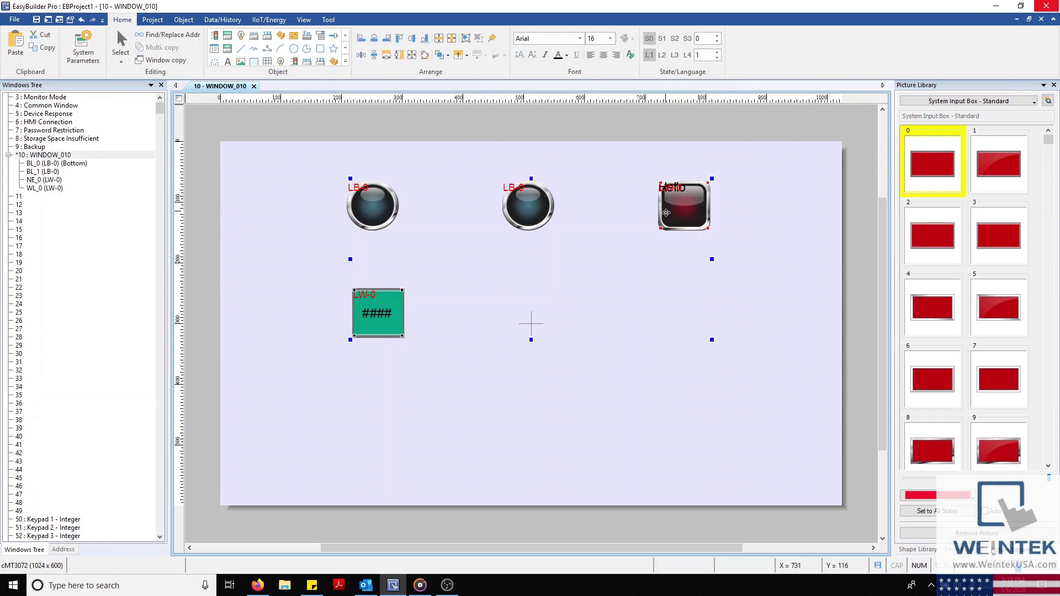
left_click(375, 39)
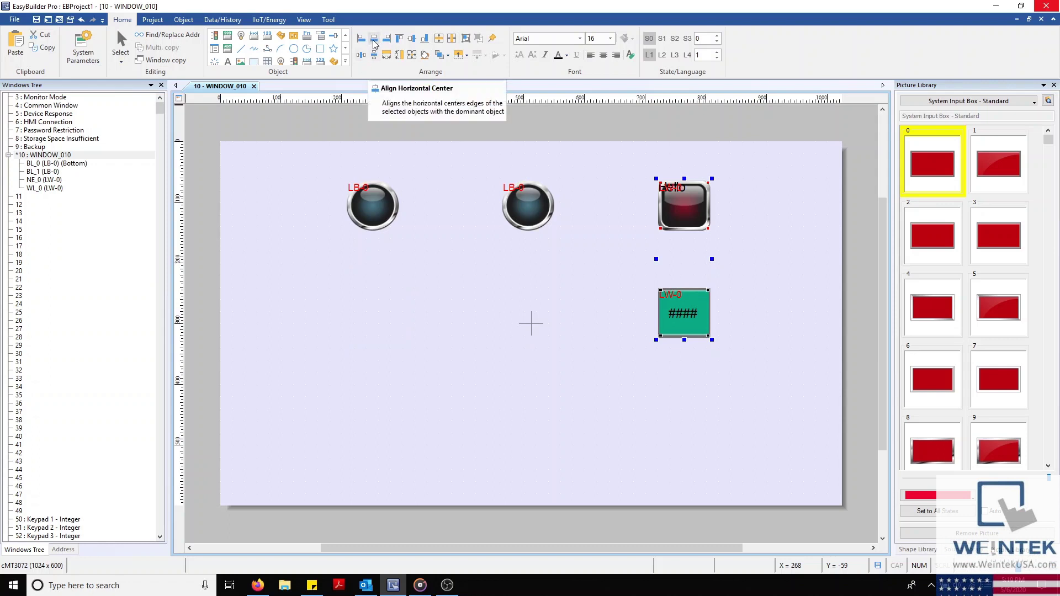
left_click(744, 179)
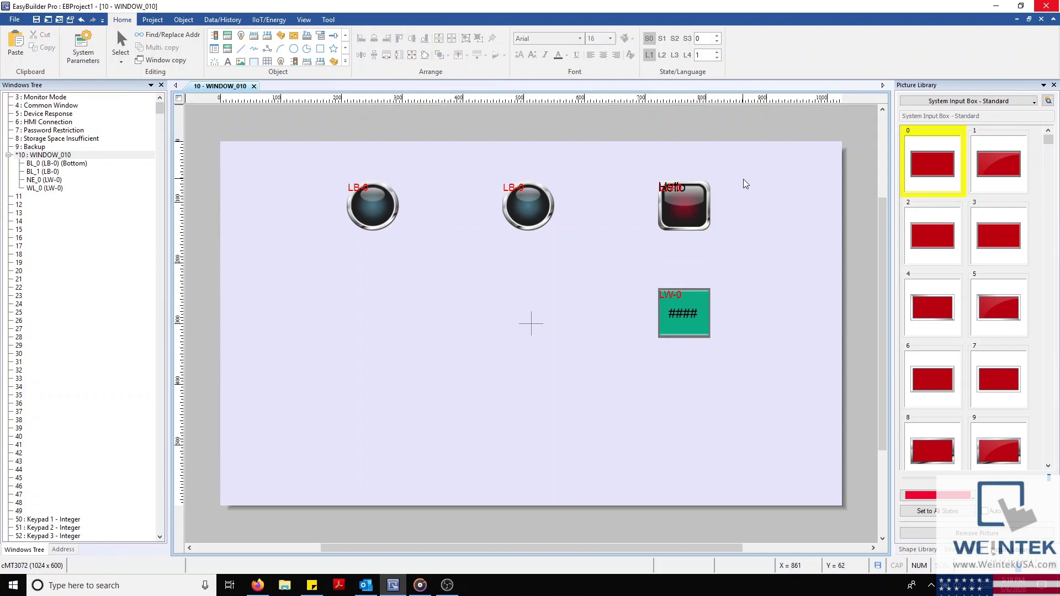
scroll(743, 179, "up", 2)
Hide the Object Address labels and preview the lamps in state 1 (S1)
scroll(743, 179, "up", 3)
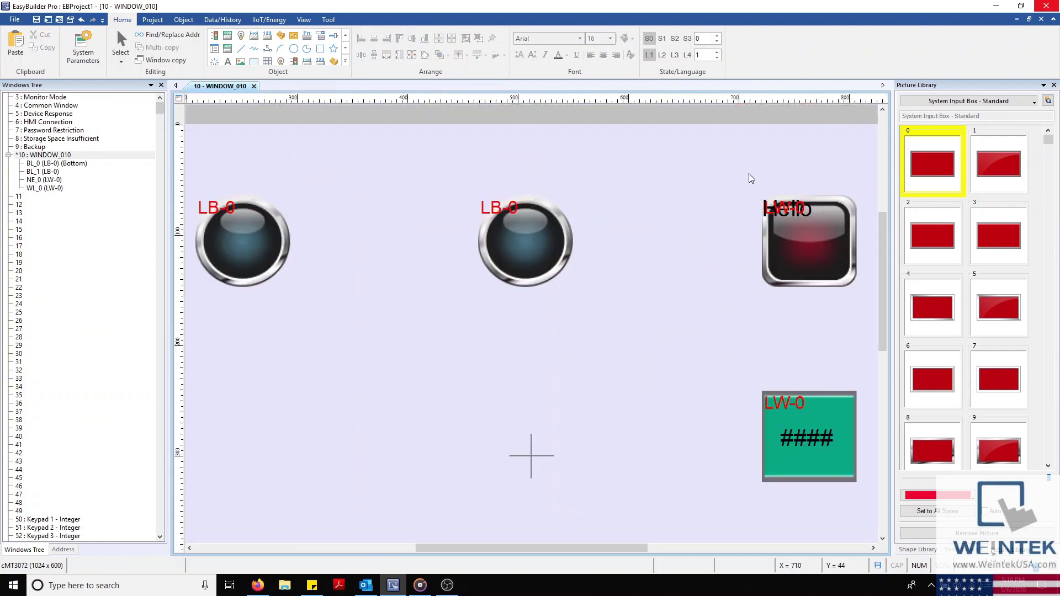
left_click_drag(610, 551, 675, 547)
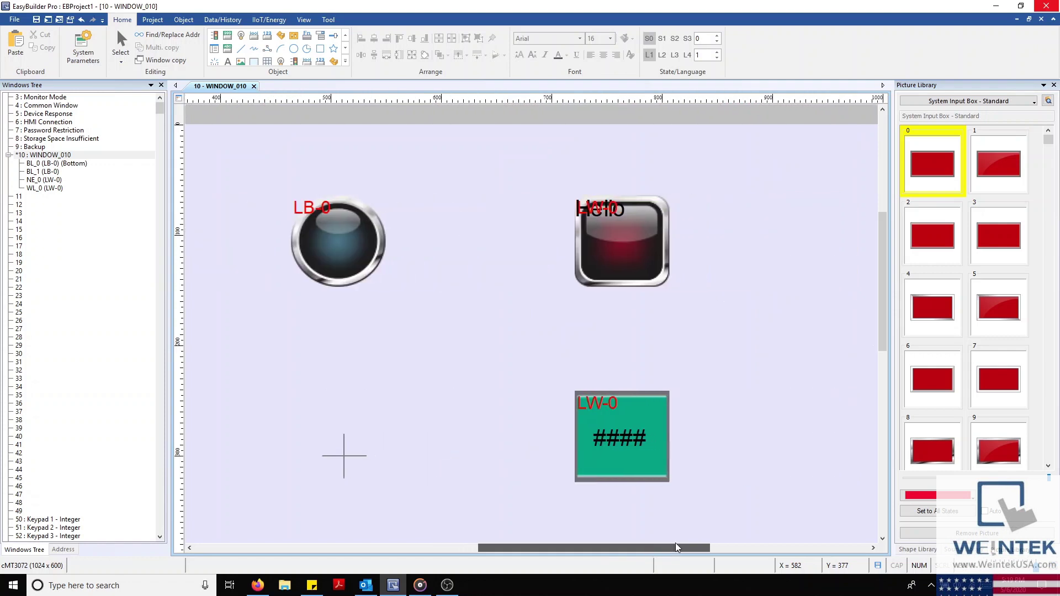
left_click(304, 20)
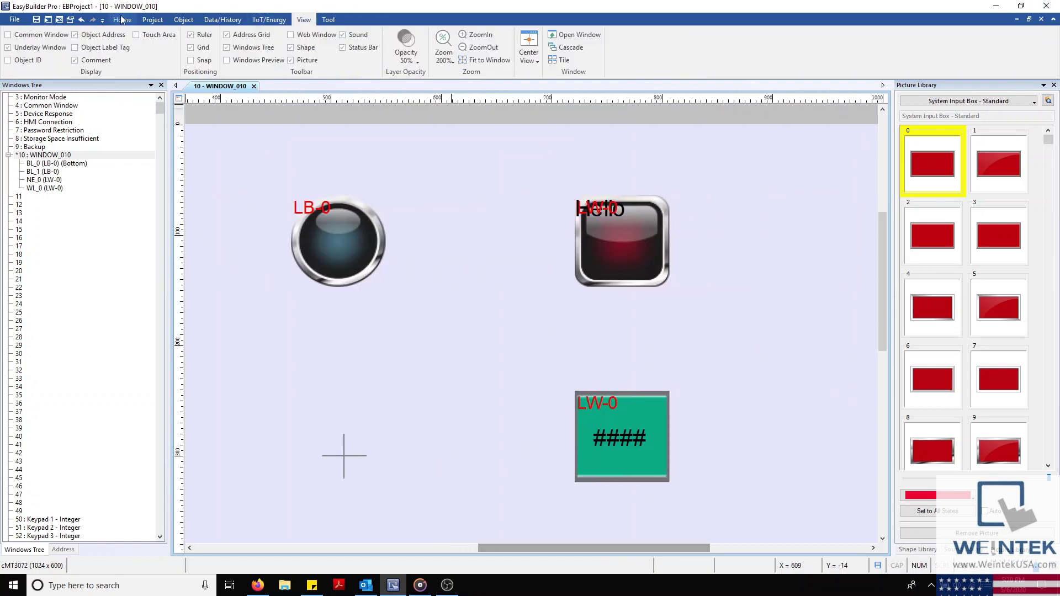
left_click(81, 35)
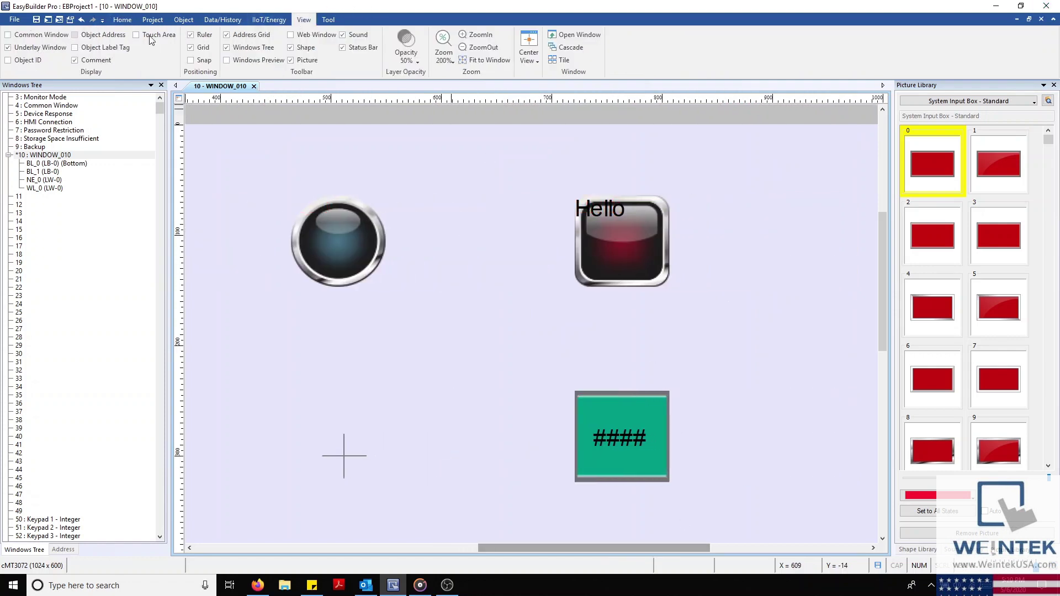
left_click(122, 19)
left_click(662, 38)
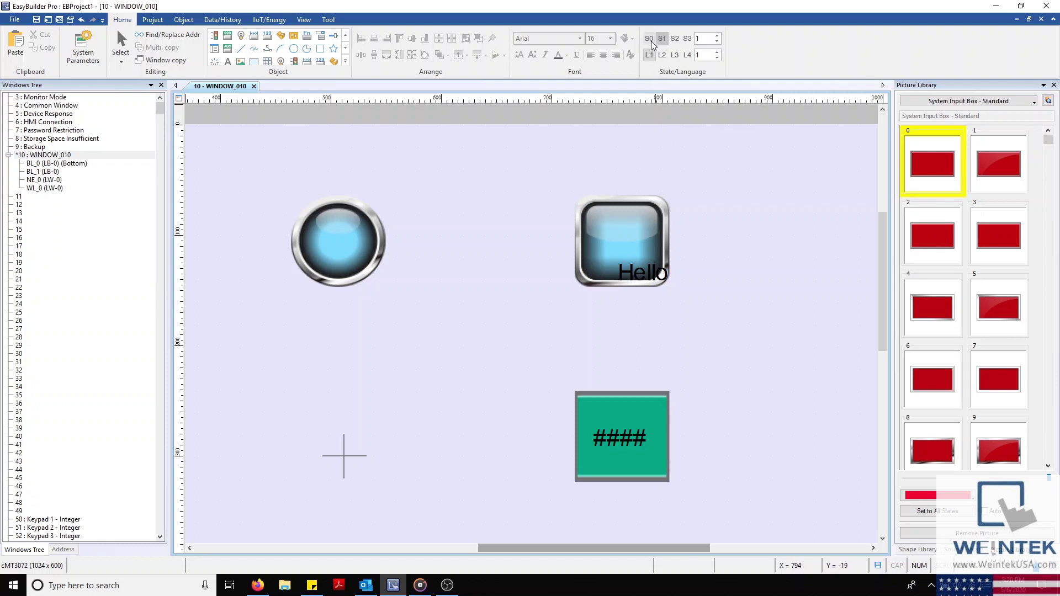
Back in state 0, enable Label Position Tracking and centre the Hello label on the word lamp
left_click(650, 38)
left_click_drag(623, 166, 718, 344)
left_click(641, 233)
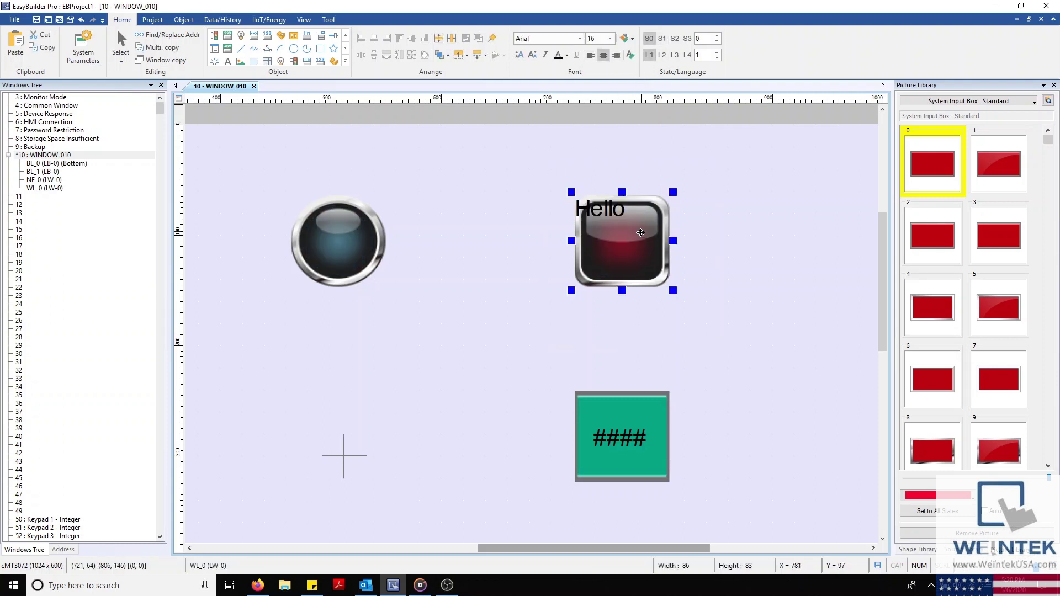
left_click(632, 57)
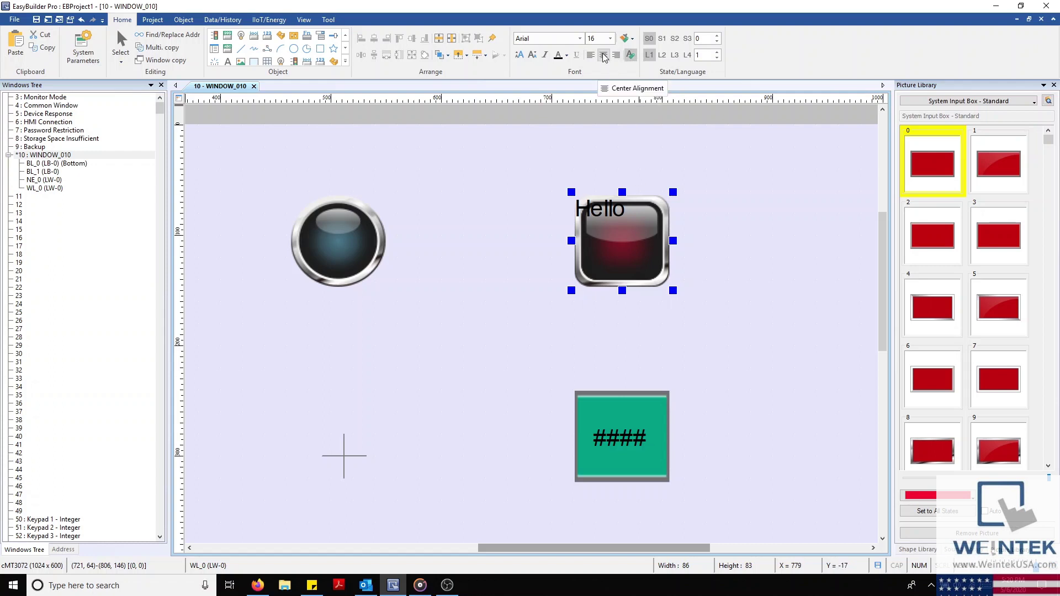
left_click(605, 56)
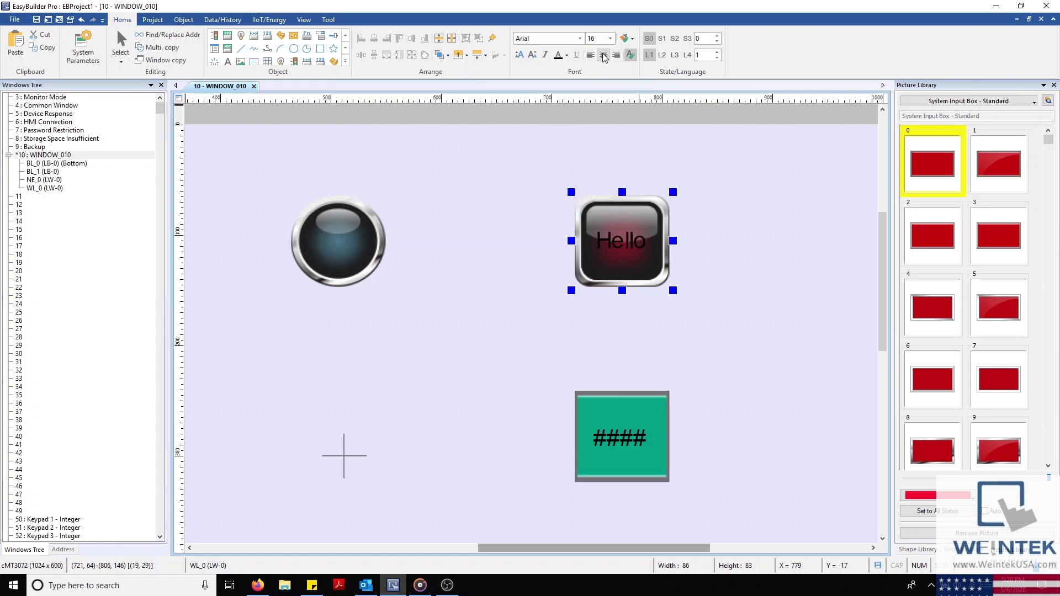
Toggle the preview through states S0, S1 and S2 to check the centred label, then bring up the browser
left_click(662, 39)
left_click(652, 39)
left_click(663, 39)
left_click(650, 41)
left_click(662, 40)
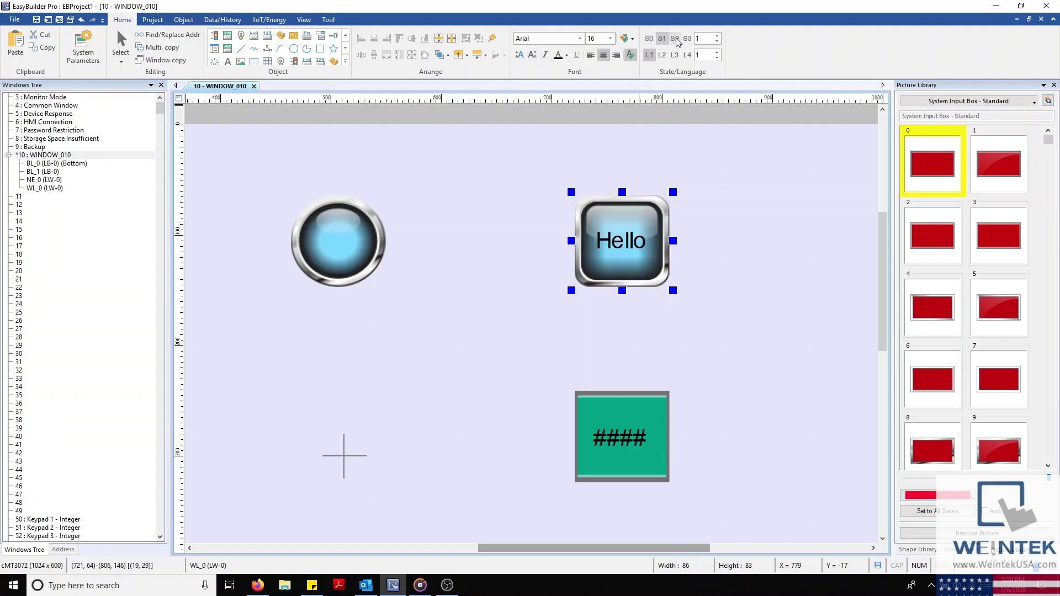
left_click(675, 38)
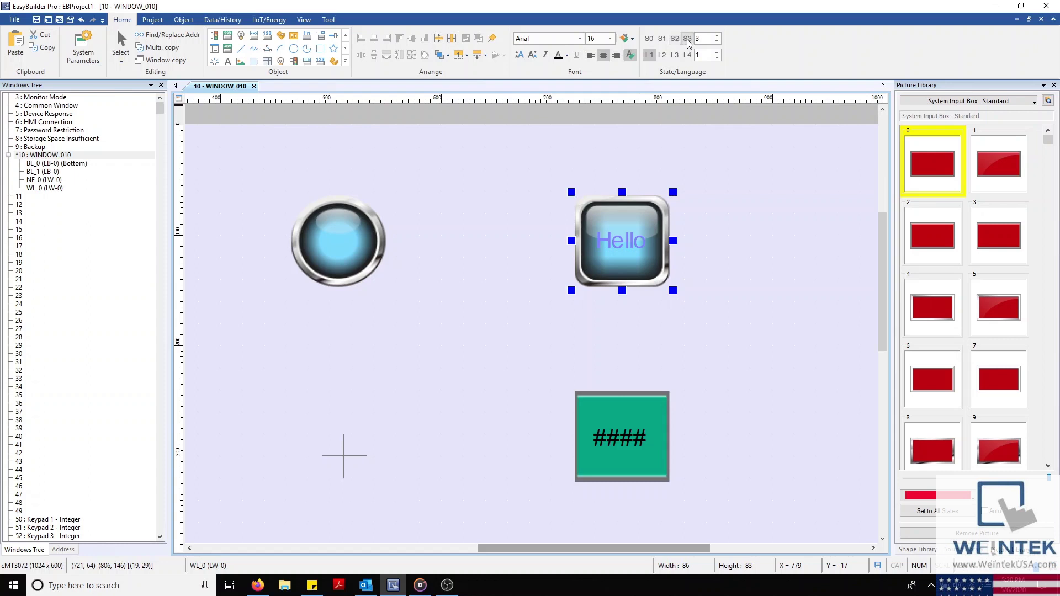
left_click(663, 38)
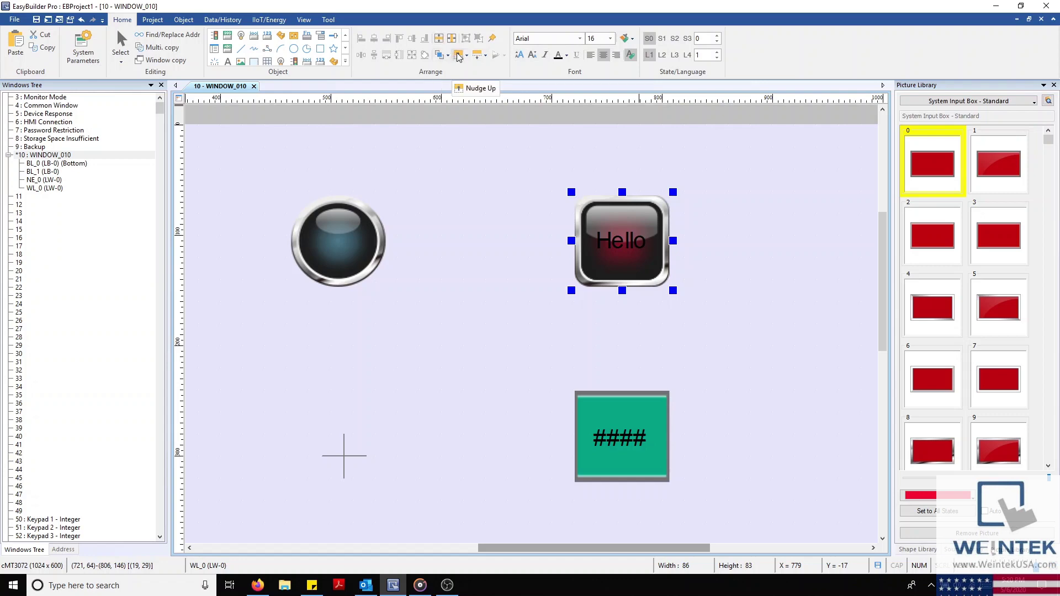
left_click(256, 586)
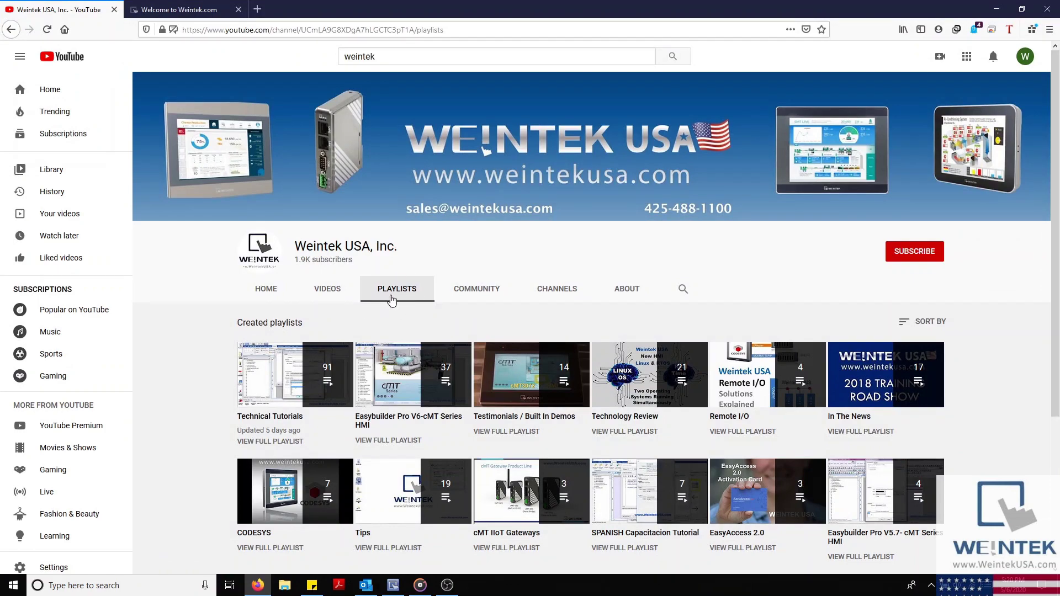
Switch to the Welcome to Weintek.com tab and open the site's DOWNLOAD page
left_click(202, 14)
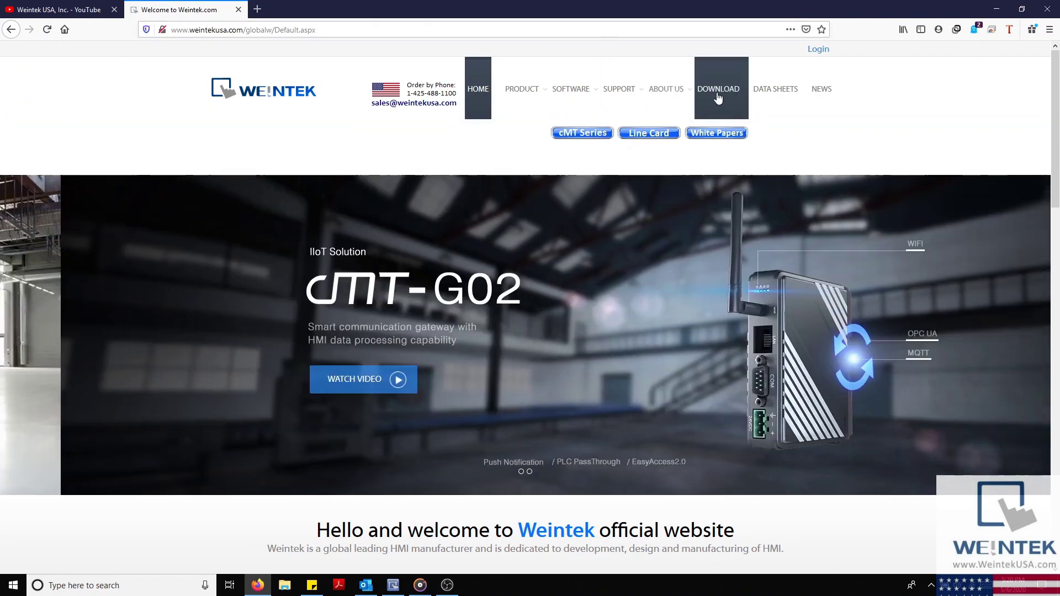
left_click(718, 94)
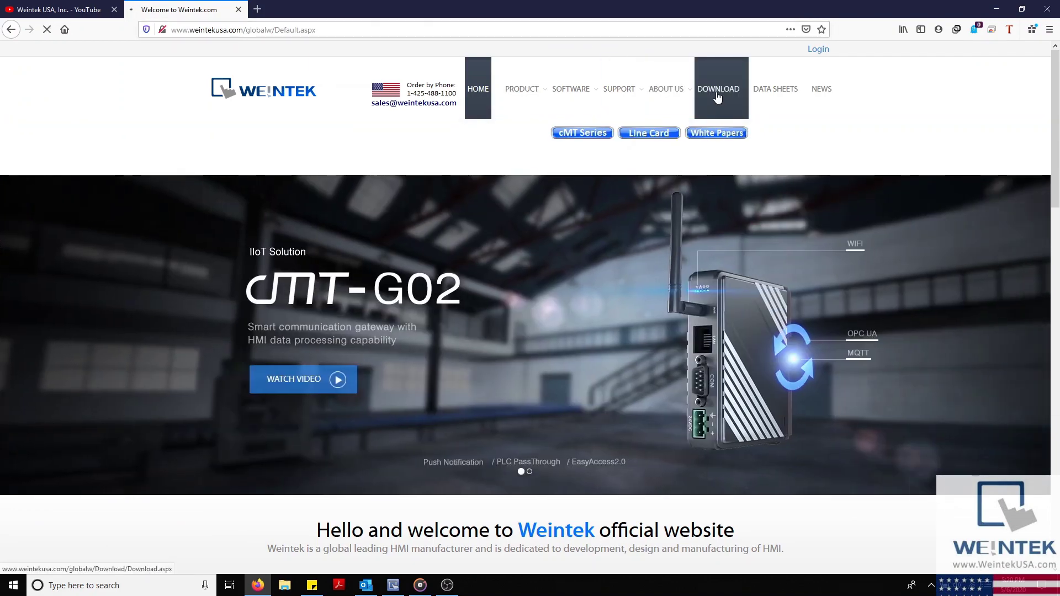